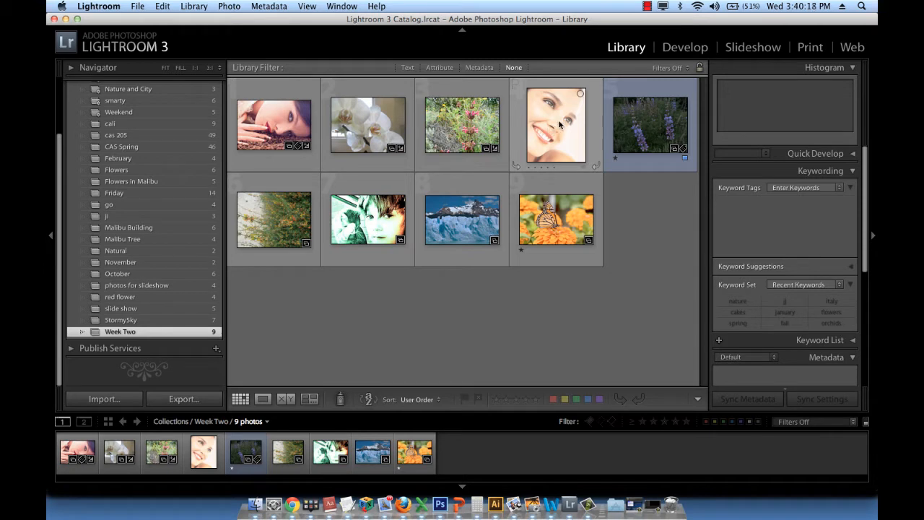
Step: Open the smiling portrait portrait-2.jpg in the Develop module, collapse the Basic settings and activate the Adjustment Brush
left_click(565, 142)
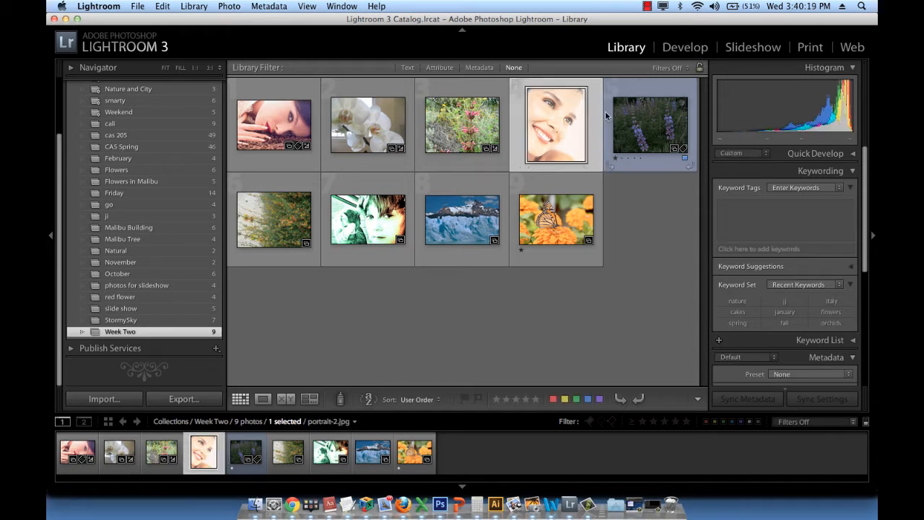
left_click(683, 48)
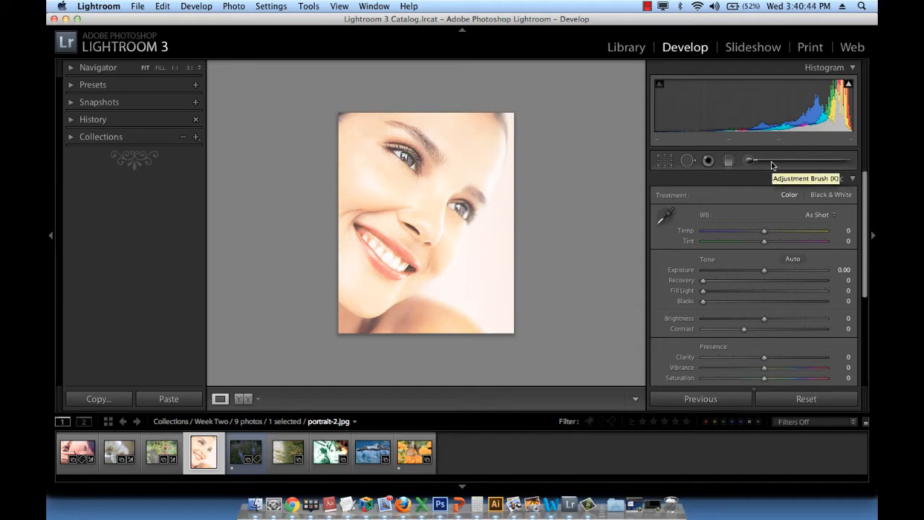
left_click(852, 179)
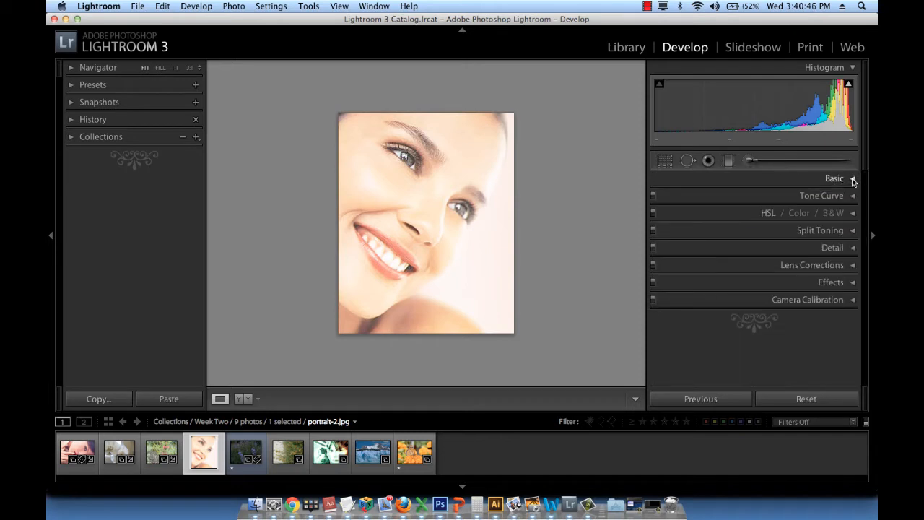
left_click(779, 160)
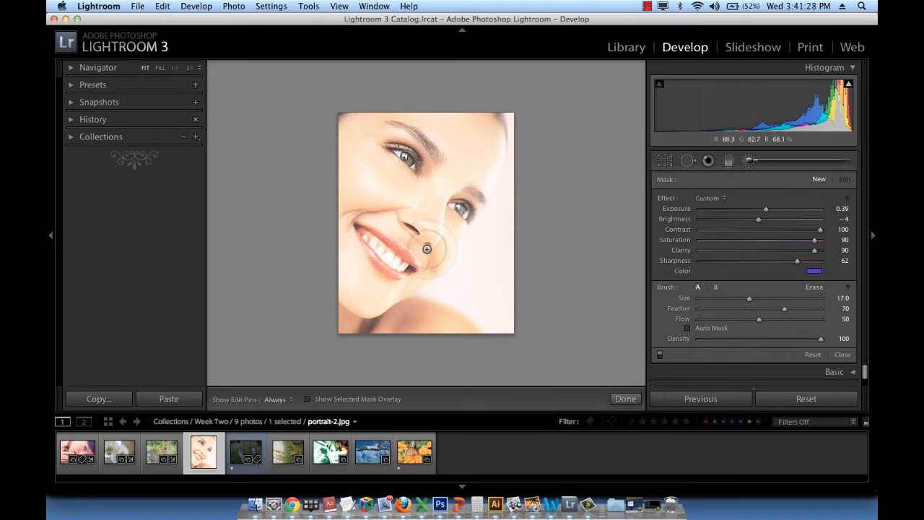
Step: Set the brush effect to exposure 0, brightness -50, contrast 90, saturation 90, clarity 90 and sharpness 62
left_click(841, 209)
type("0")
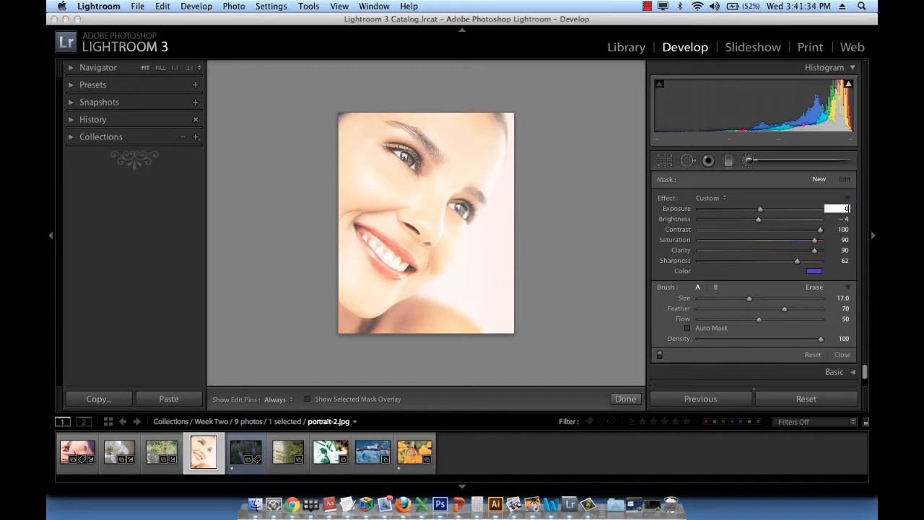
key("Tab")
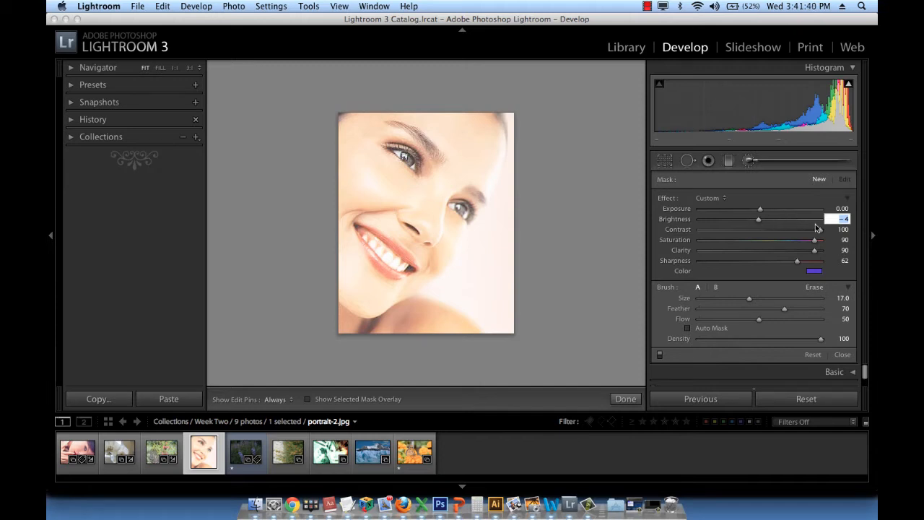
type("-50")
key("Tab")
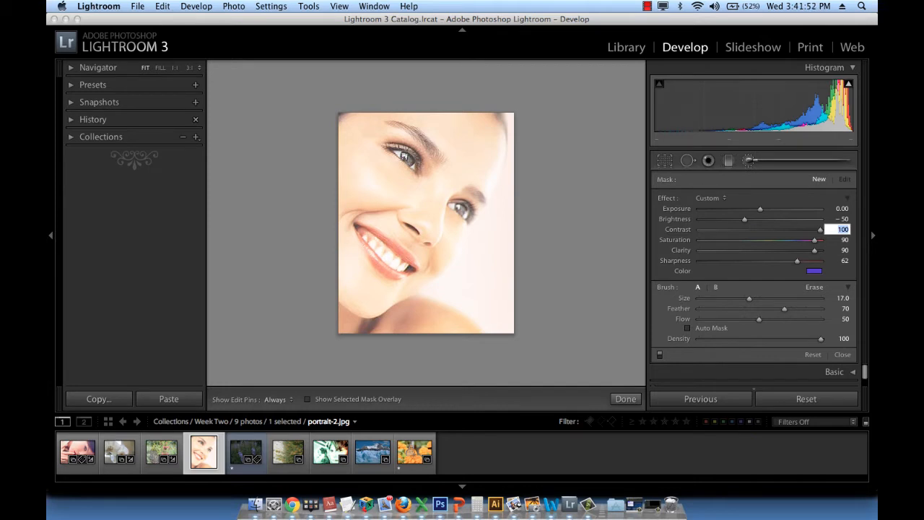
type("90")
key("Tab")
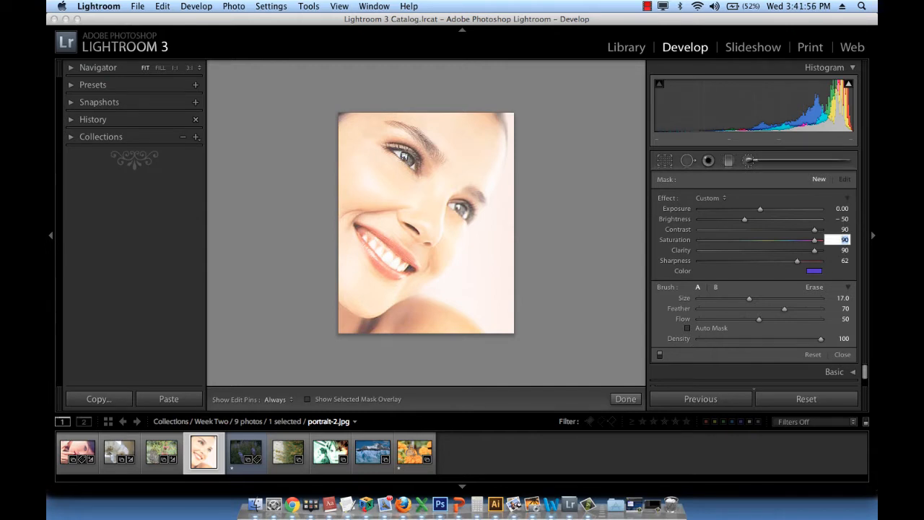
key("Tab")
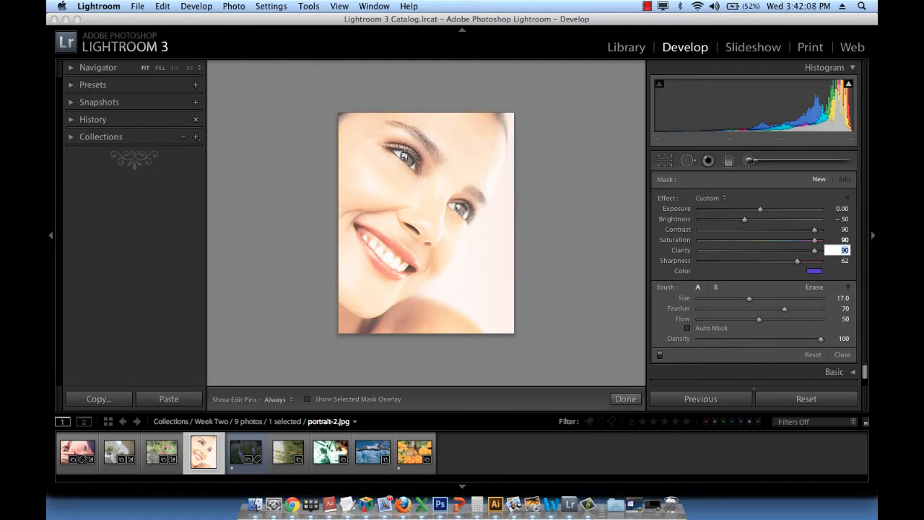
key("Tab")
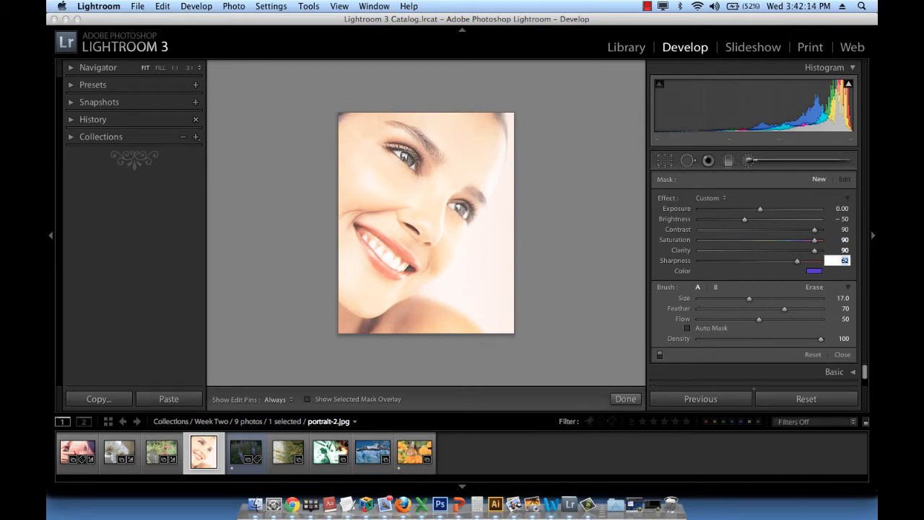
key("Tab")
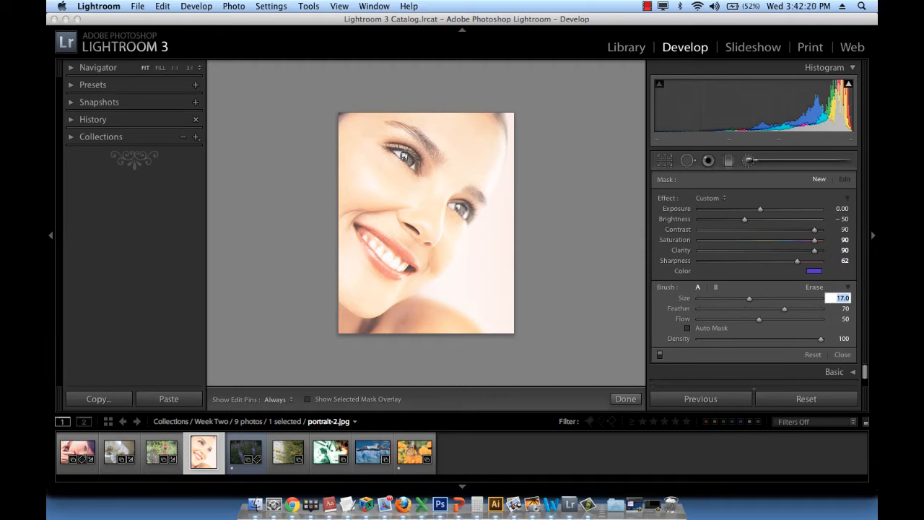
Step: Set brush A to size 40, feather 70, flow 50 and density 100
type("40")
key("Tab")
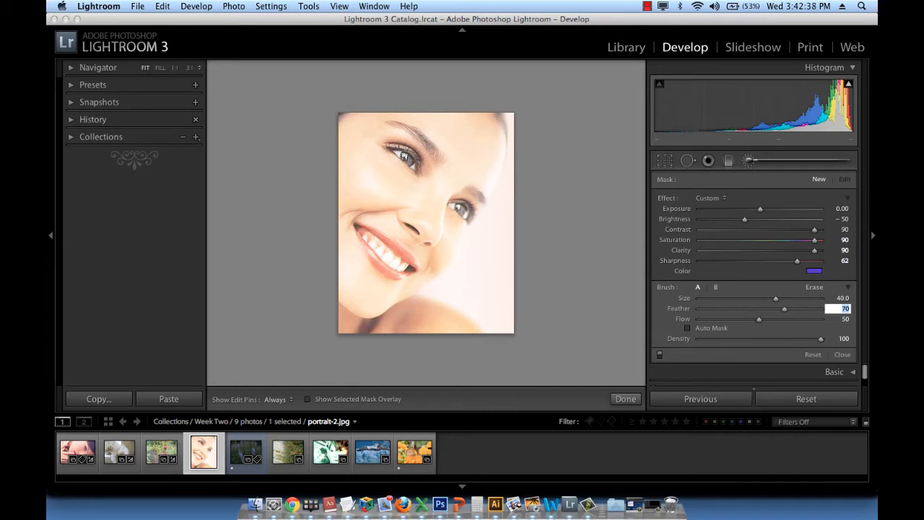
key("Tab")
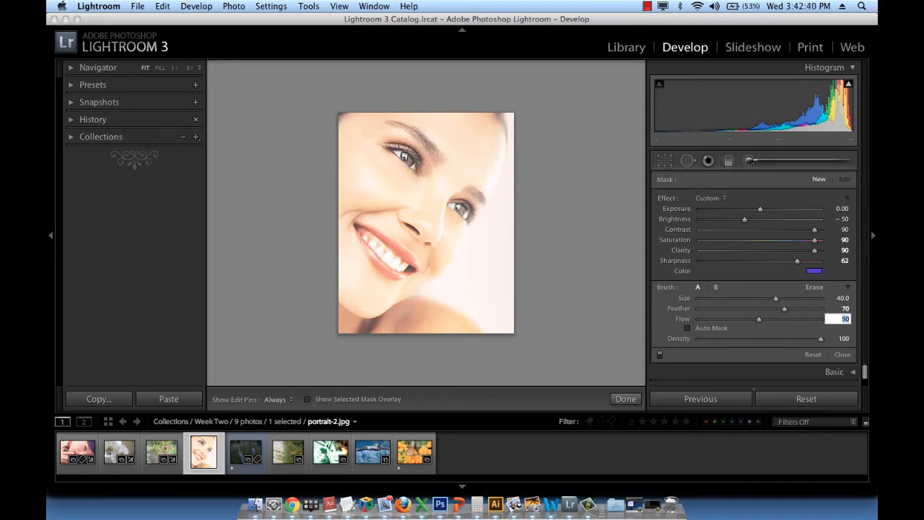
key("Tab")
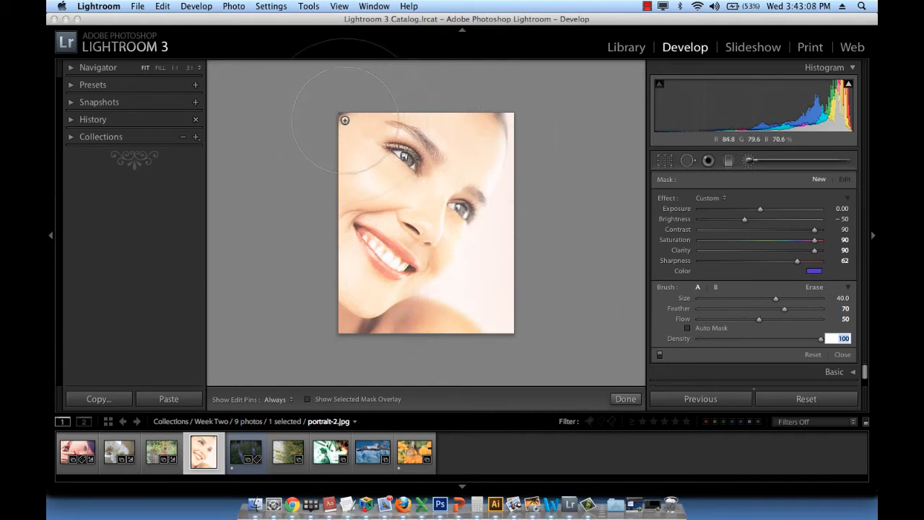
Step: Paint the adjustment over the whole portrait, starting in its upper-left corner, and finish the brush session
mouse_move(345, 120)
left_mouse_down()
mouse_move(427, 125)
mouse_move(482, 157)
mouse_move(400, 184)
mouse_move(411, 217)
mouse_move(467, 251)
mouse_move(445, 273)
mouse_move(393, 295)
mouse_move(391, 325)
mouse_move(465, 319)
mouse_move(577, 333)
left_mouse_up()
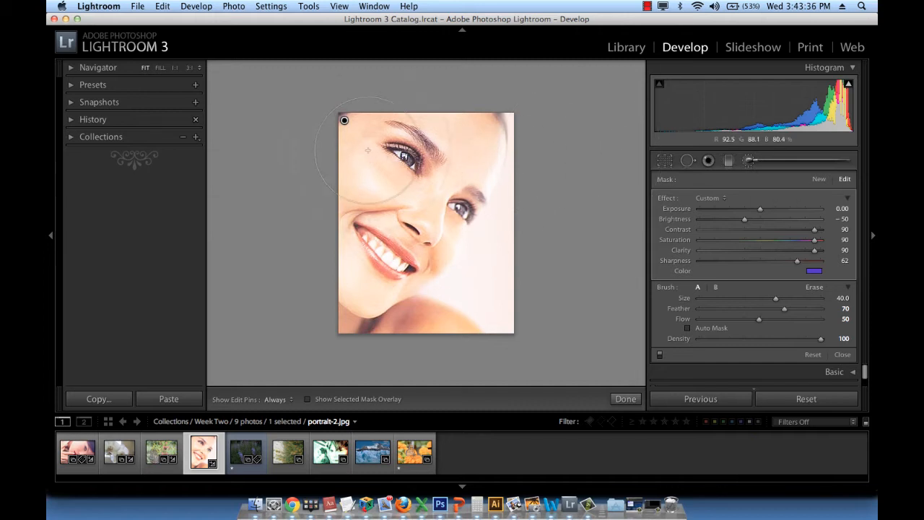
mouse_move(344, 120)
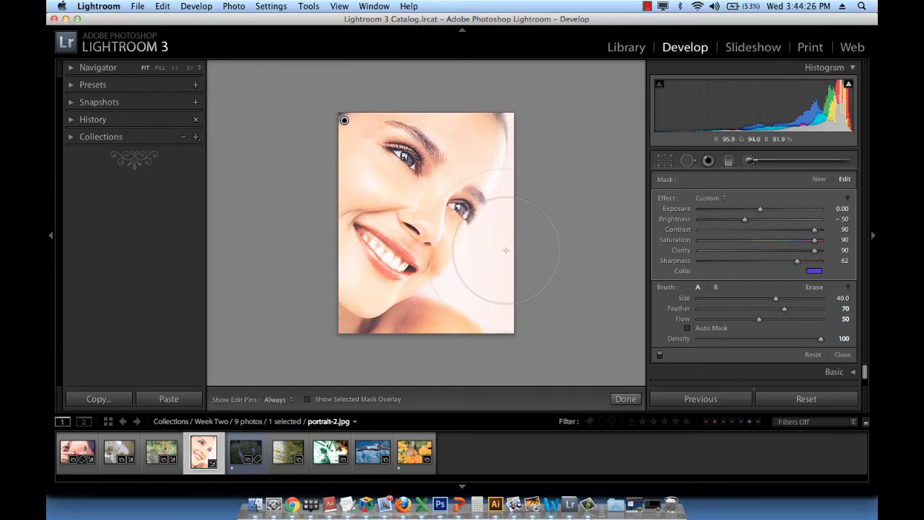
left_click(626, 399)
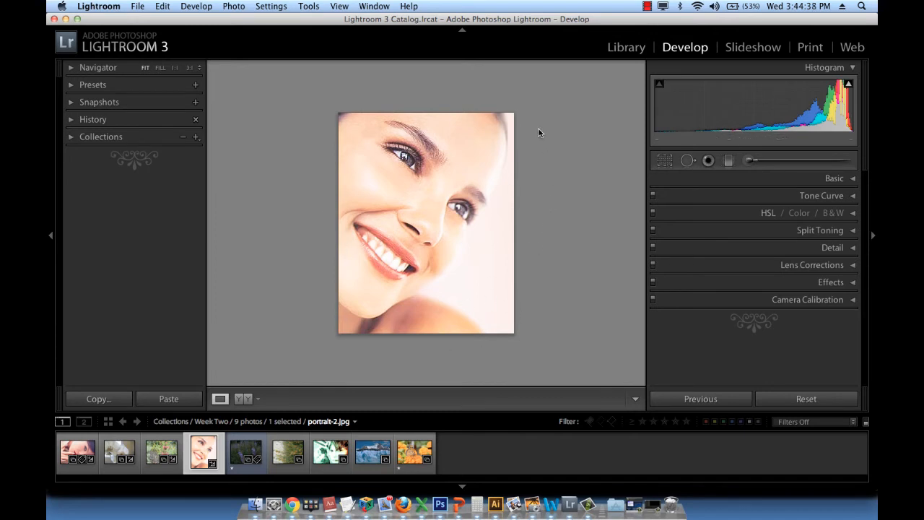
Step: Start a new Adjustment Brush mask and reduce the brush size to 9
left_click(765, 164)
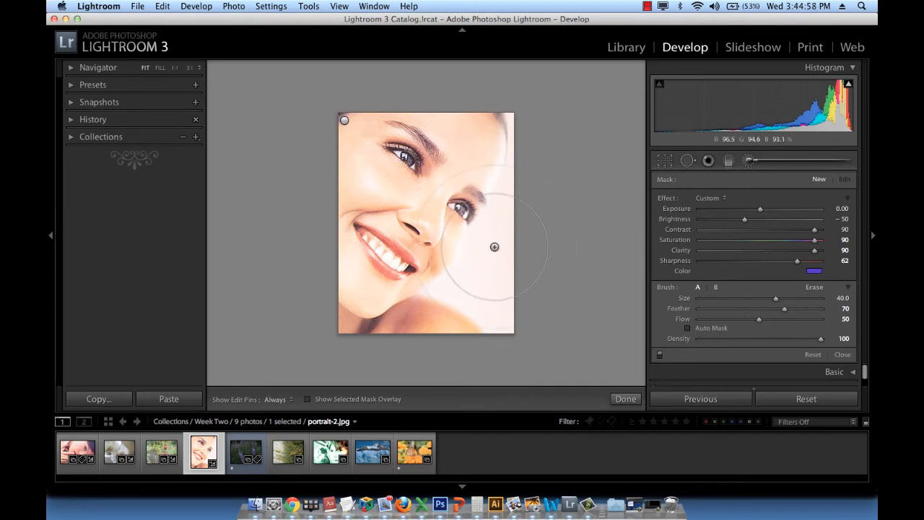
scroll(493, 246, "down", 3)
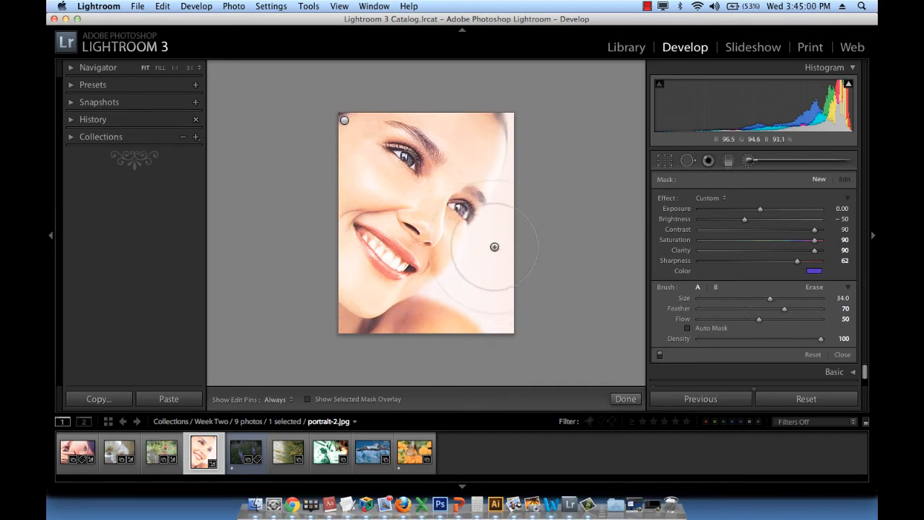
scroll(493, 246, "down", 5)
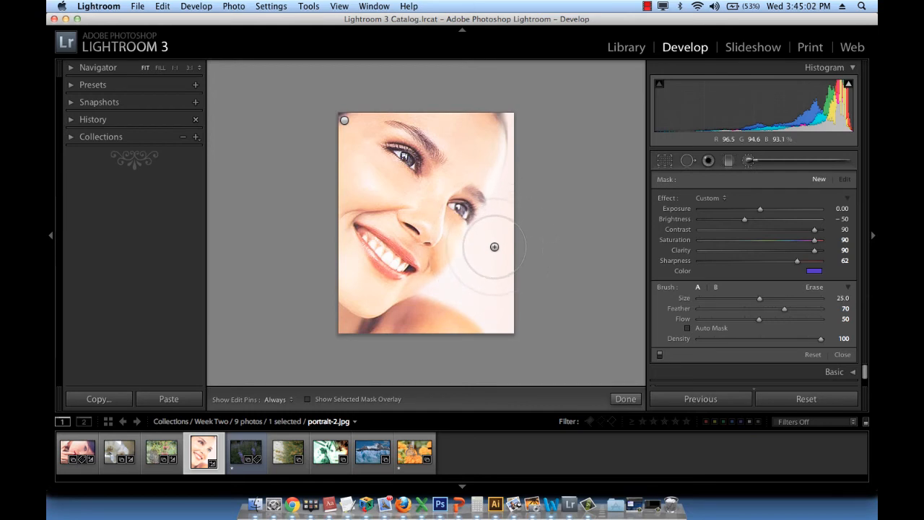
scroll(494, 246, "down", 1)
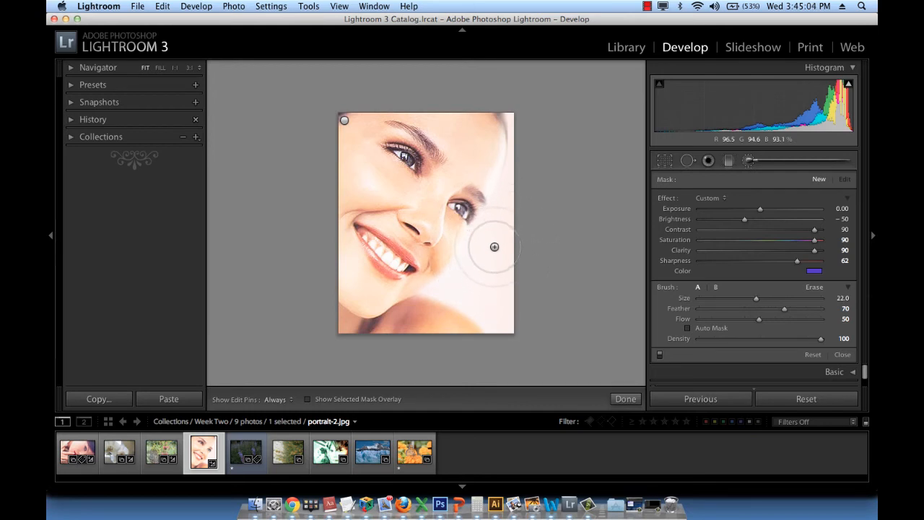
scroll(494, 246, "down", 4)
scroll(494, 246, "down", 1)
scroll(493, 246, "down", 6)
scroll(493, 246, "down", 1)
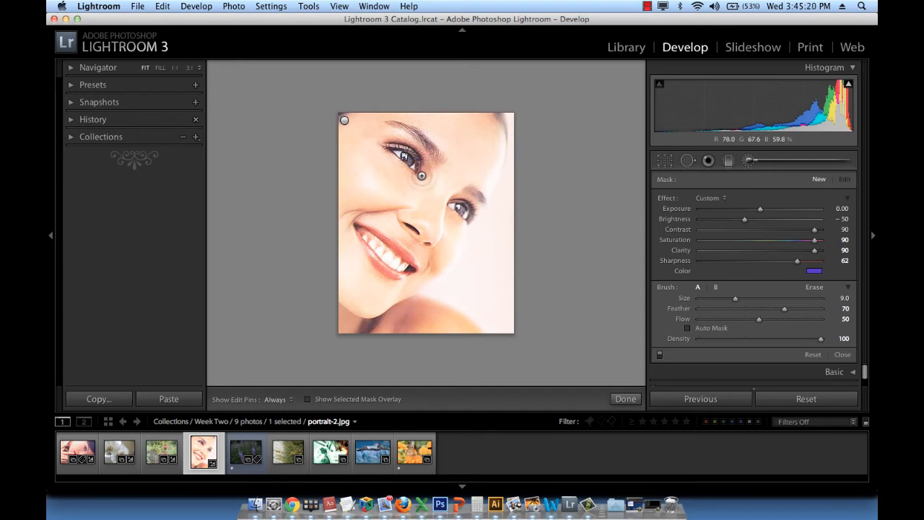
Step: Paint the adjustment around the portrait's left-hand eye, undoing and redoing the first stroke, check it with edit pins hidden, and finish the mask
mouse_move(422, 176)
left_mouse_down()
mouse_move(413, 149)
mouse_move(383, 135)
mouse_move(423, 175)
left_mouse_up()
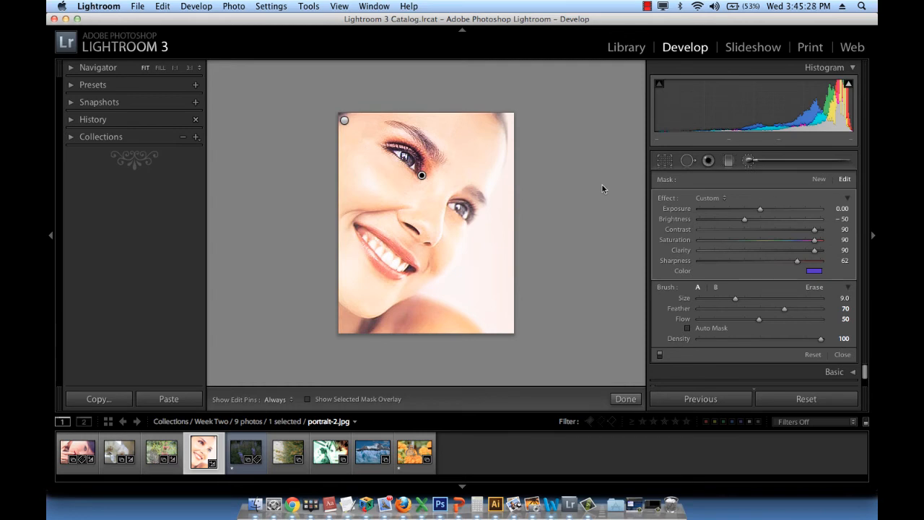
key("super+z")
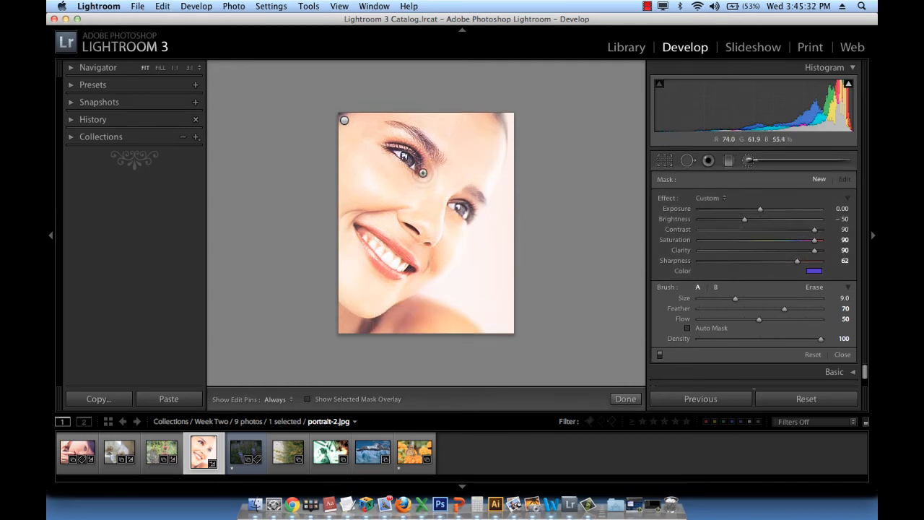
key("h")
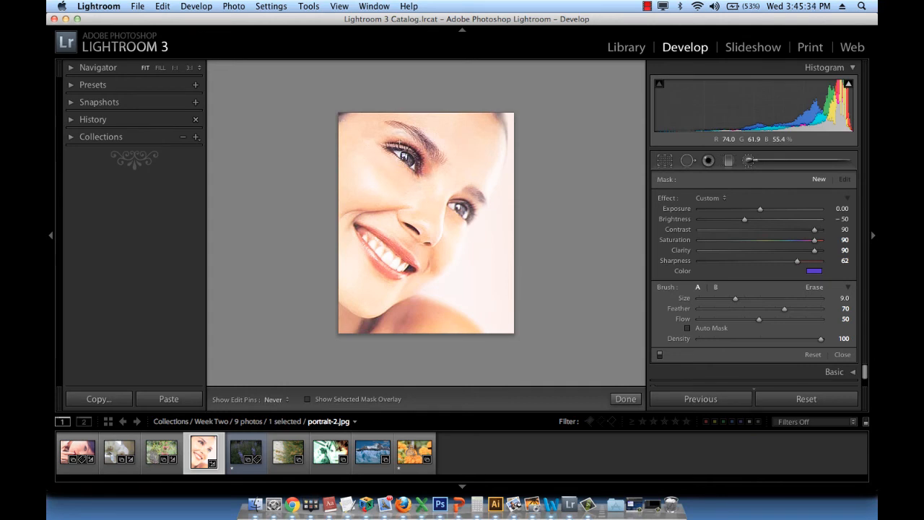
left_click_drag(422, 173, 425, 164)
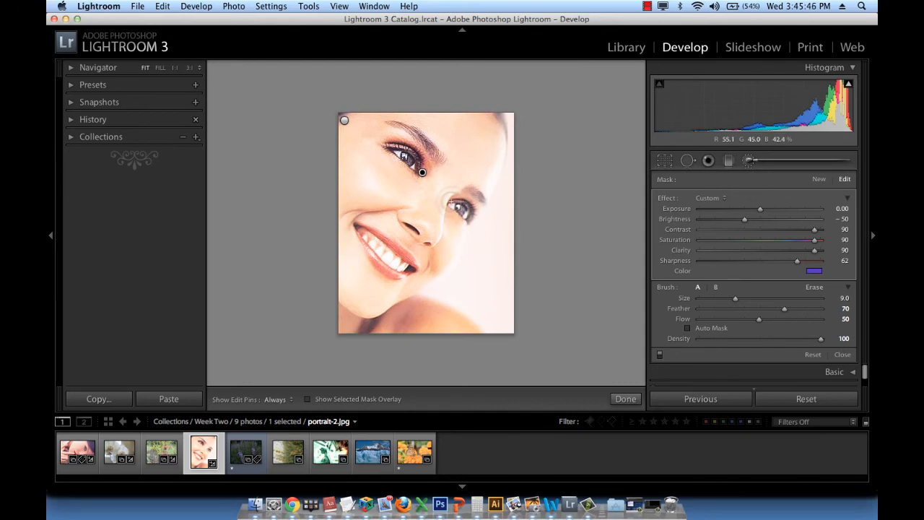
key("h")
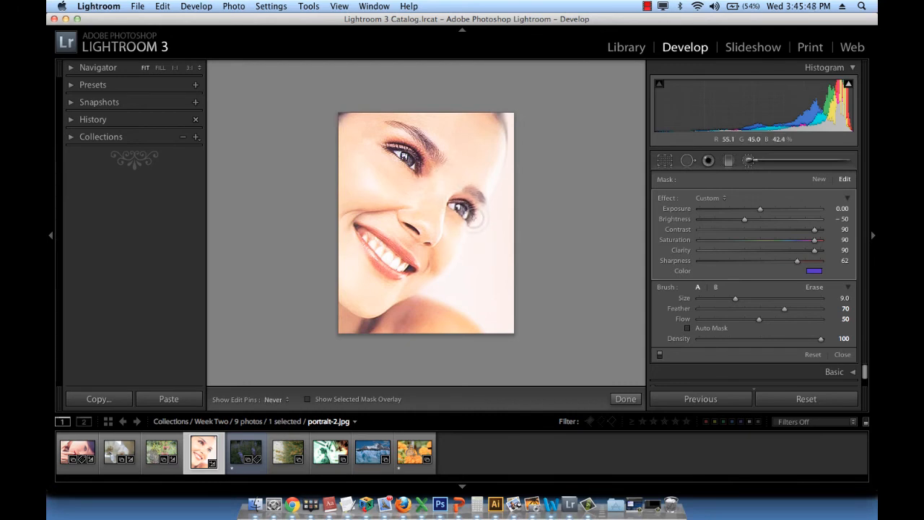
key("h")
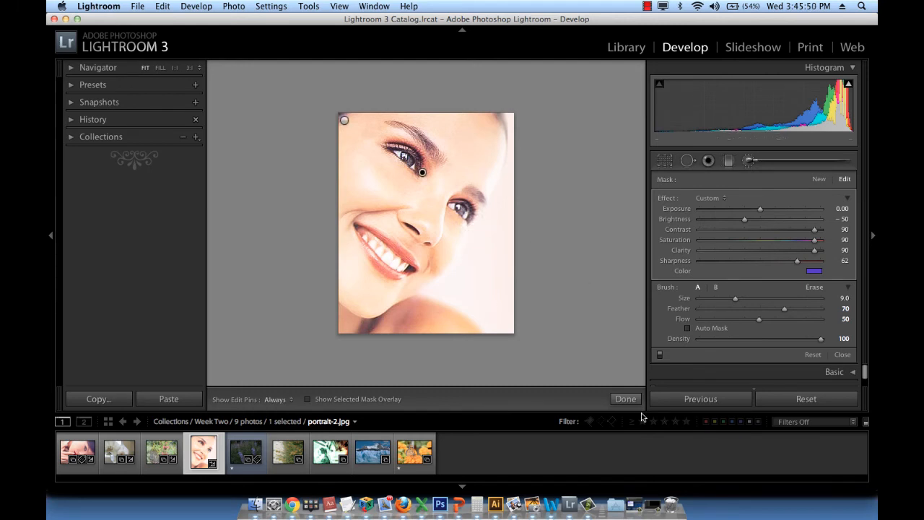
left_click(625, 399)
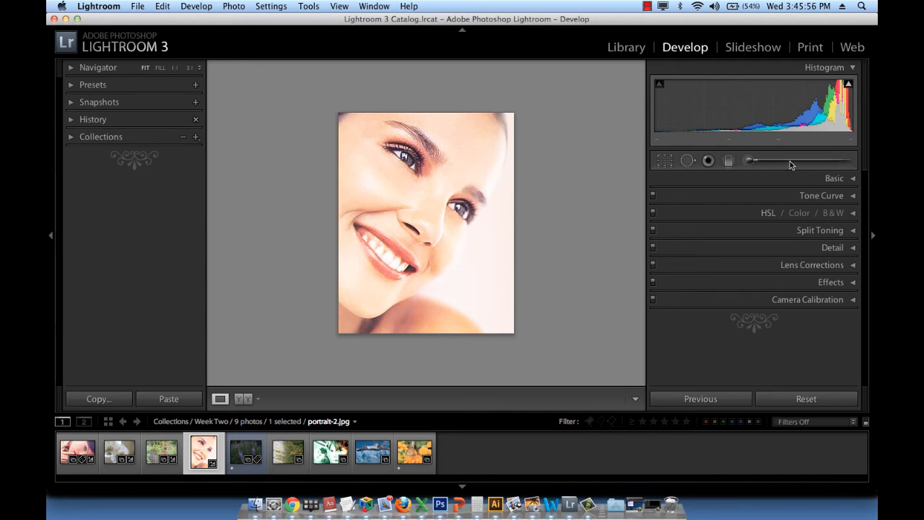
Step: Apply another brush mask at size 4 to the iris of the left-hand eye, check it without edit pins, and finish
key("k")
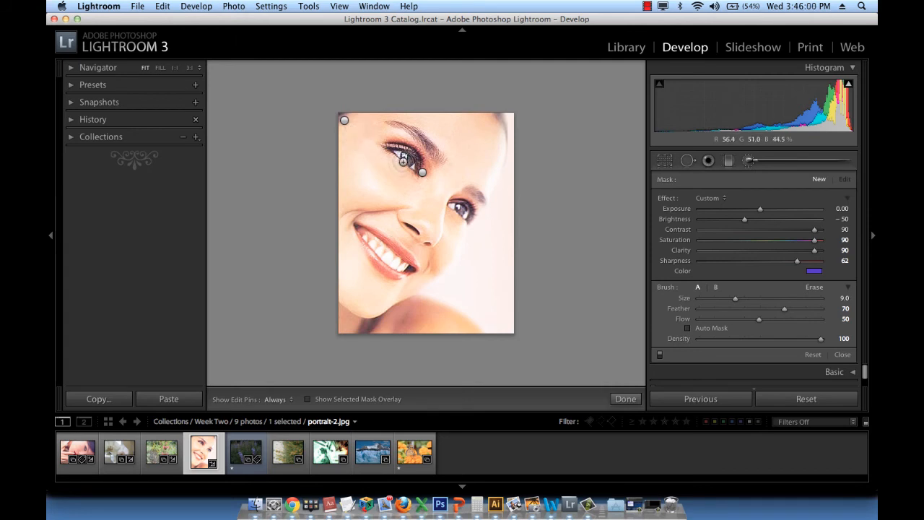
key("bracketleft")
key("bracketleft")
key("bracketleft")
key("bracketleft")
key("bracketleft")
key("h")
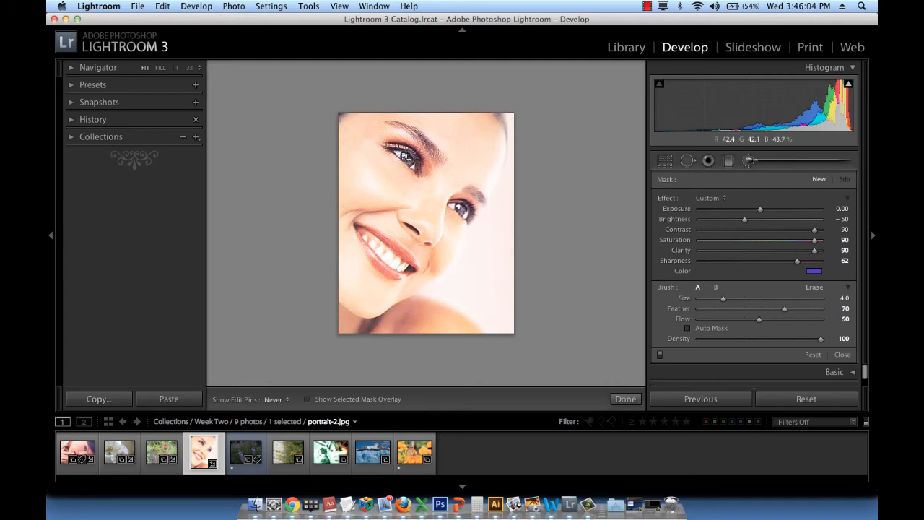
key("h")
left_click(406, 154)
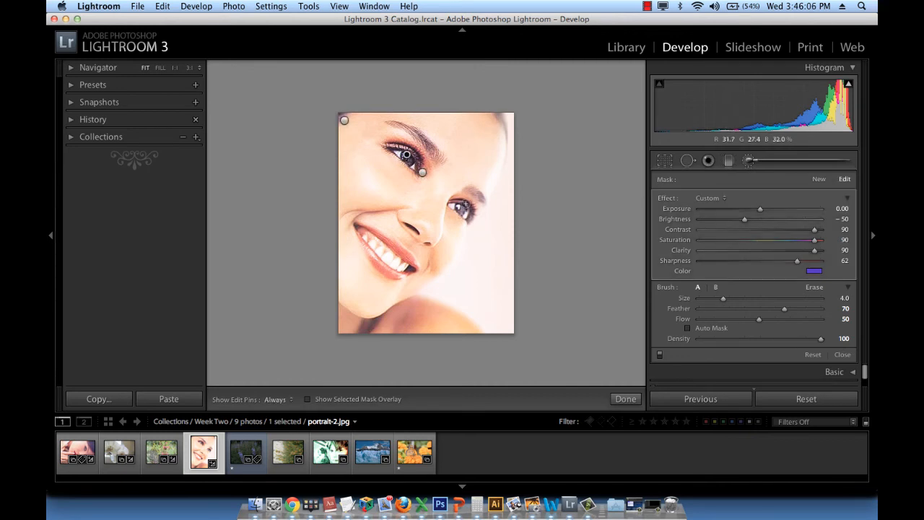
key("h")
key("h")
left_click(625, 398)
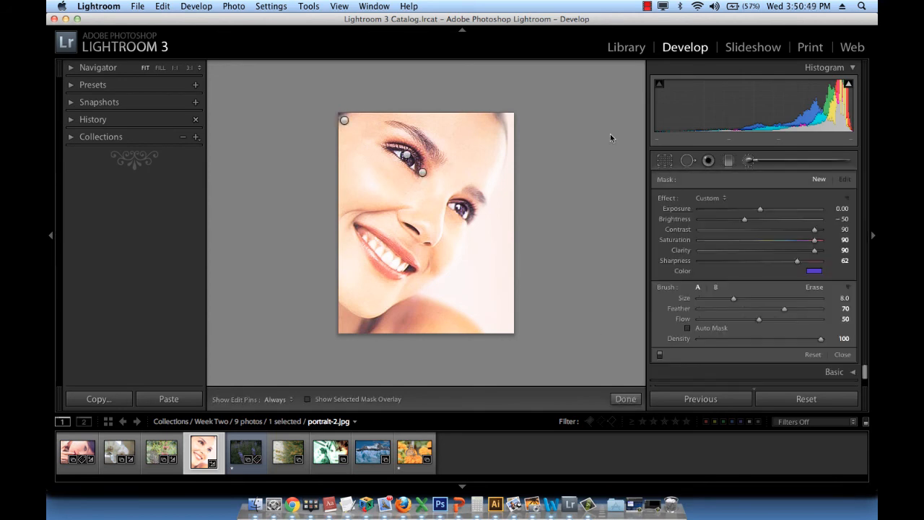
Step: Apply a new Adjustment Brush mask at size 5 to the portrait's lips with edit pins hidden, and finish the mask
left_click(756, 162)
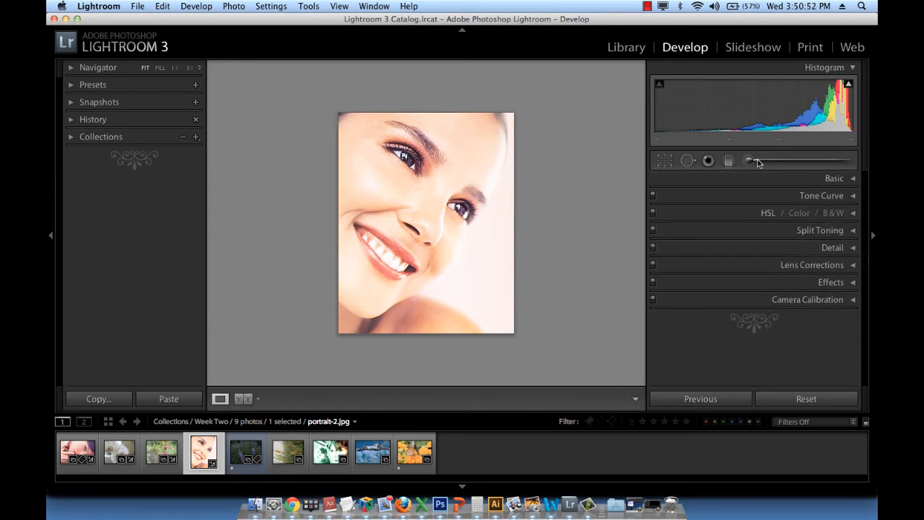
left_click(756, 163)
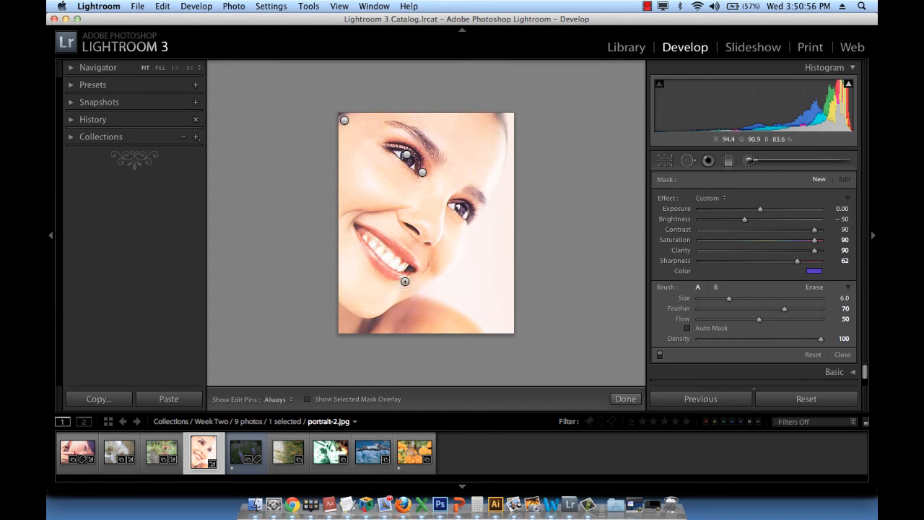
key("bracketleft")
key("h")
mouse_move(362, 245)
left_mouse_down()
mouse_move(408, 277)
mouse_move(381, 229)
mouse_move(367, 226)
mouse_move(394, 246)
mouse_move(421, 283)
left_mouse_up()
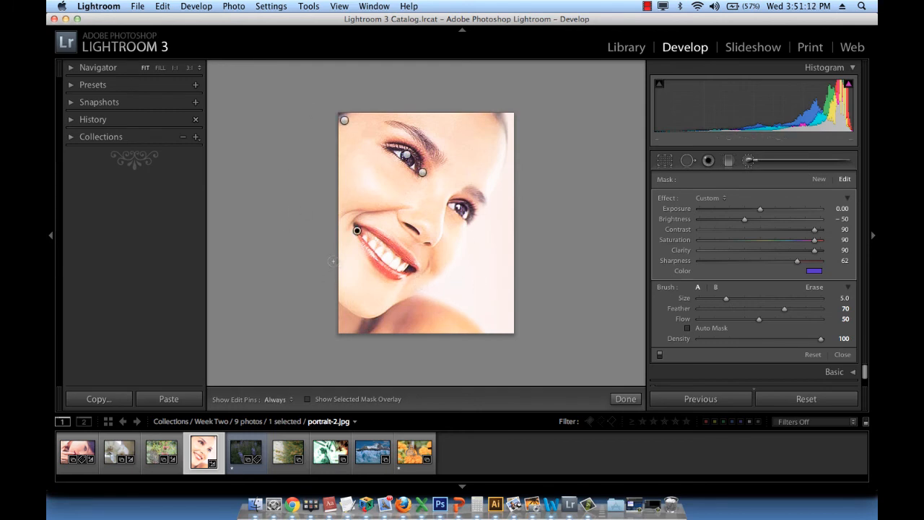
left_click(625, 398)
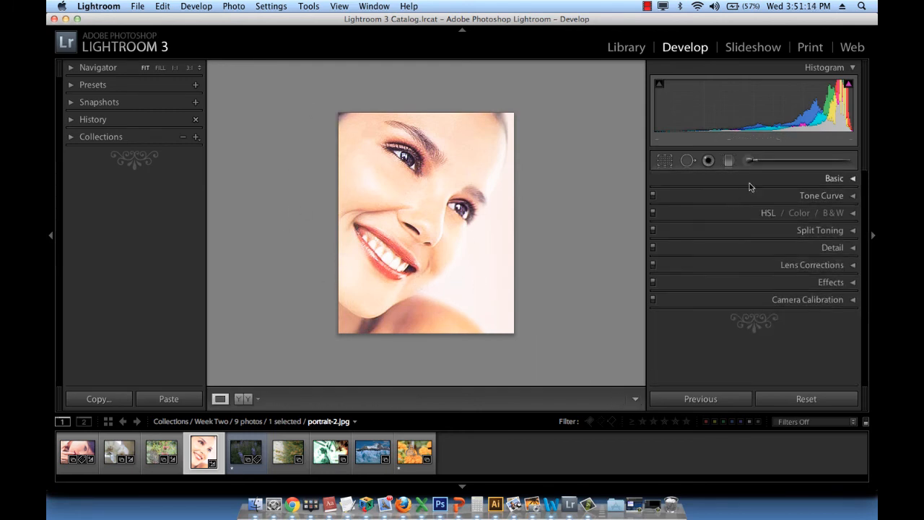
Step: Apply another brush mask at size 15 around the outer edges of the face, starting at the forehead beside the hairline, with edit pins hidden
left_click(758, 161)
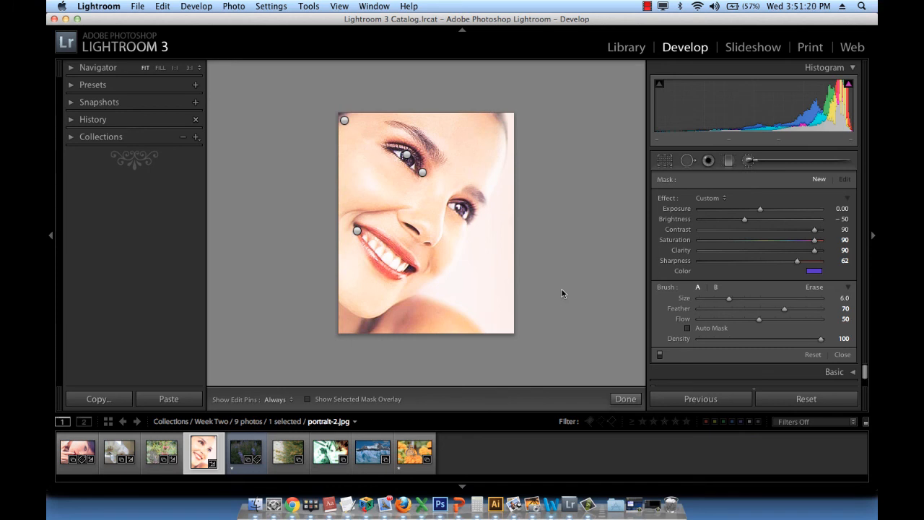
key("bracketright")
key("bracketright")
key("bracketright")
key("bracketright")
key("bracketright")
key("bracketright")
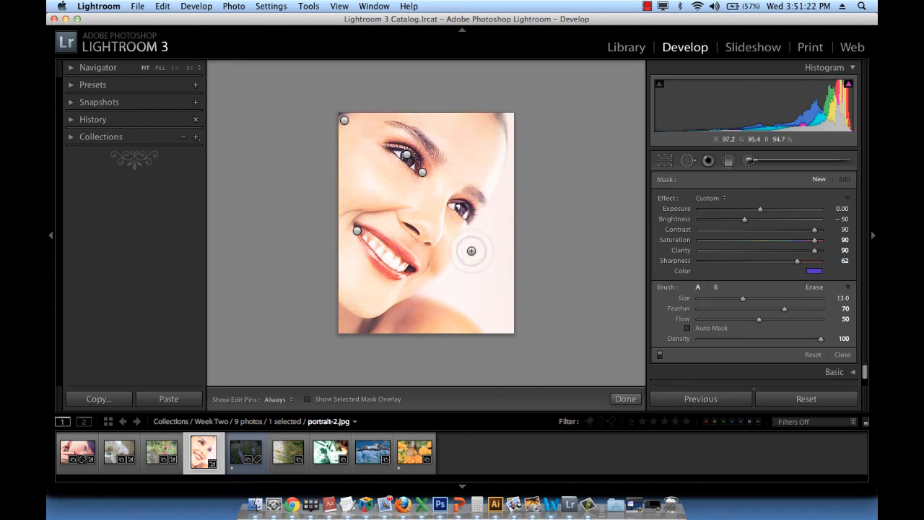
key("bracketright")
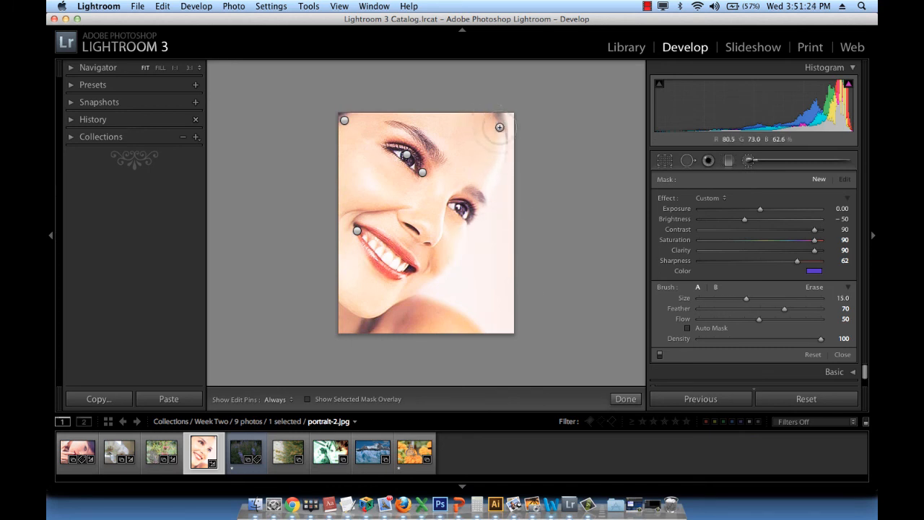
key("h")
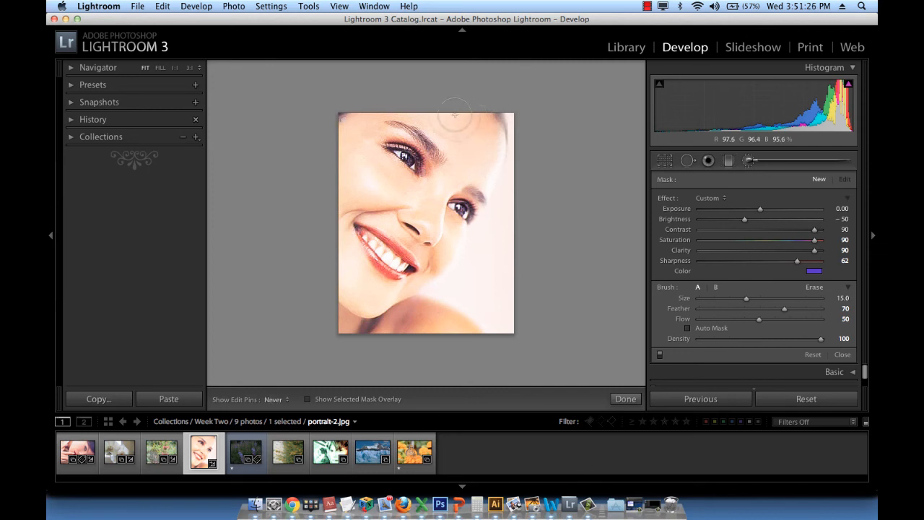
left_click(502, 158)
key("h")
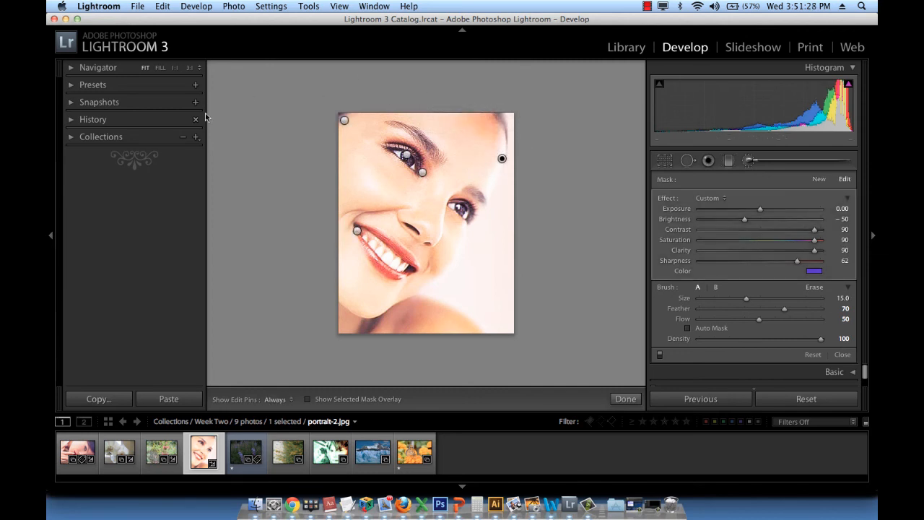
Step: Check the face-edge shading on the portrait with edit pins alternately hidden and shown, and finish the mask
key("h")
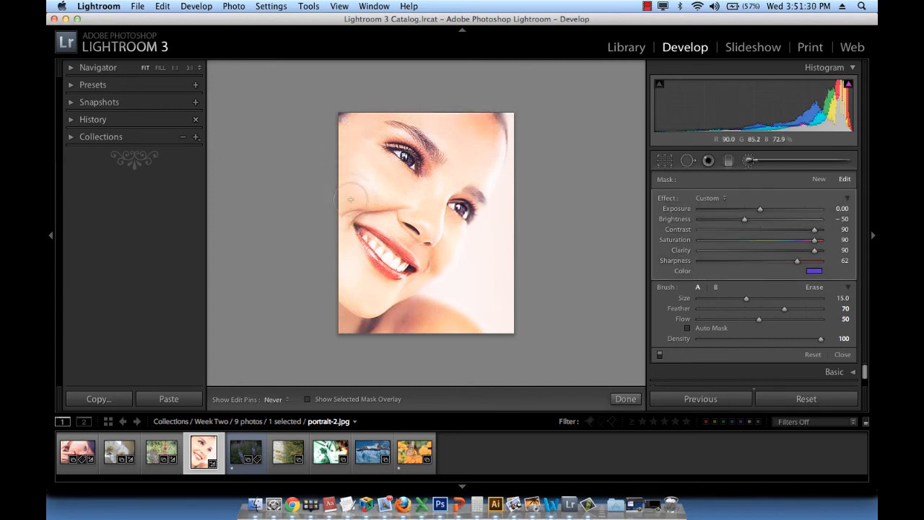
key("h")
key("h")
key("h")
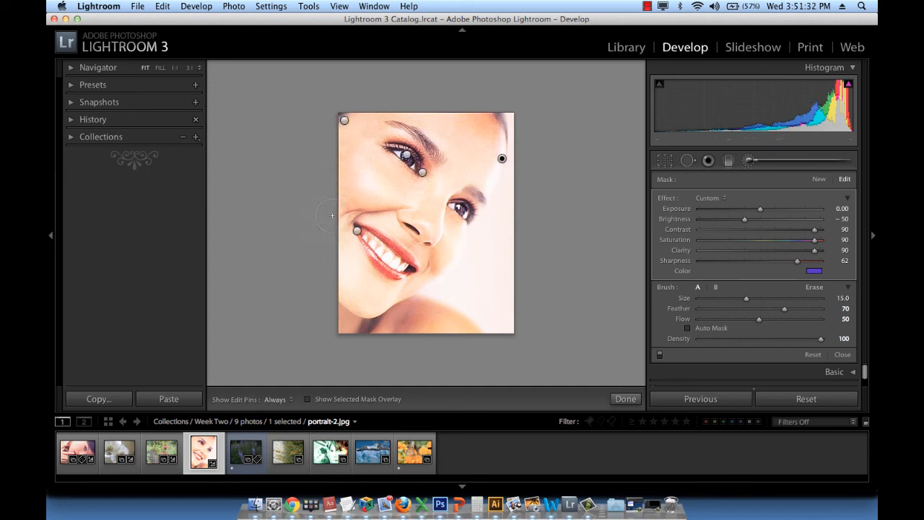
key("h")
key("h")
key("h")
key("h")
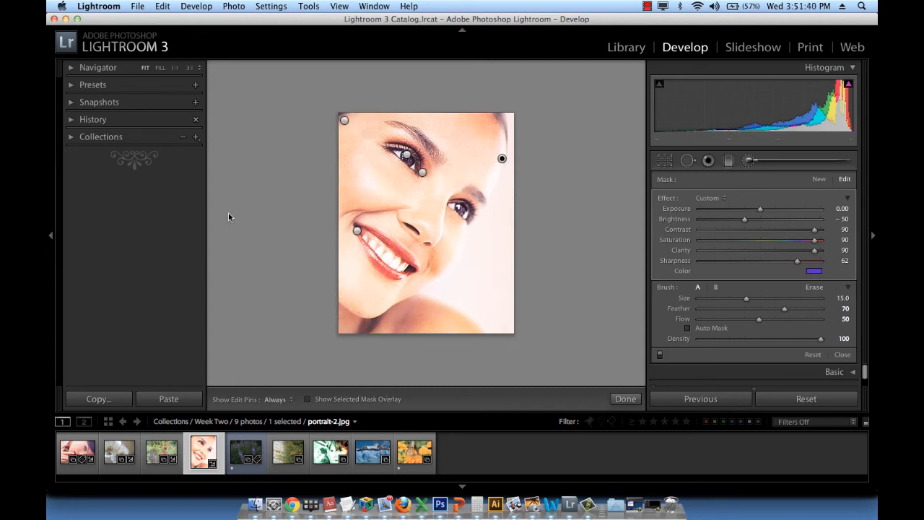
left_click(625, 399)
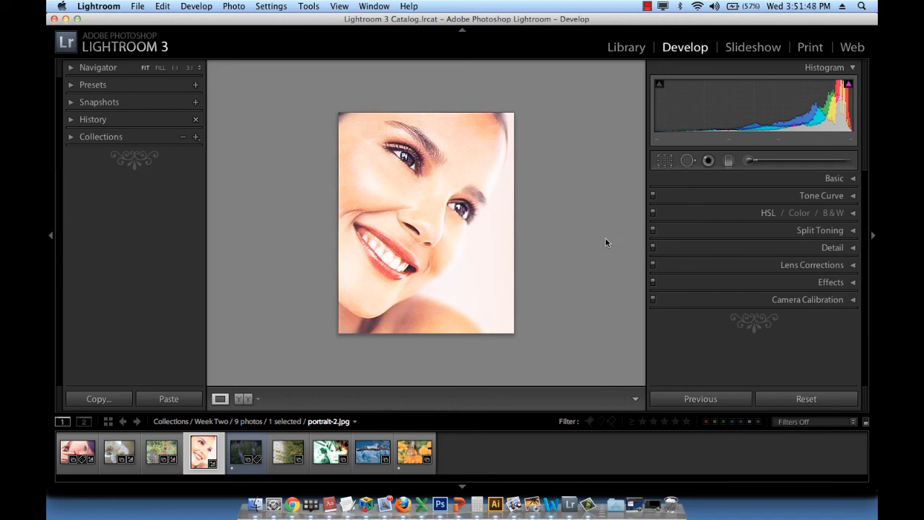
Step: Compare the portrait with all brush adjustments off and on, and inspect the mask coverage of the iris and forehead pins
left_click(766, 162)
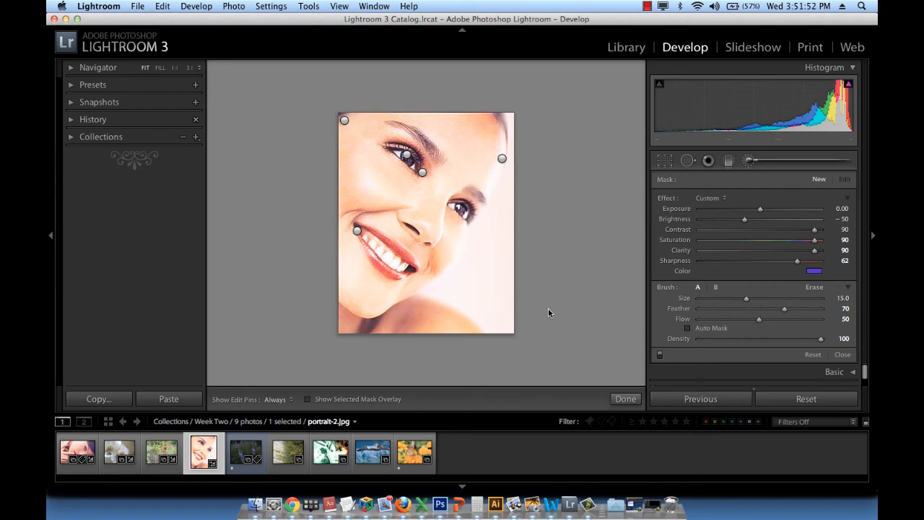
left_click(659, 355)
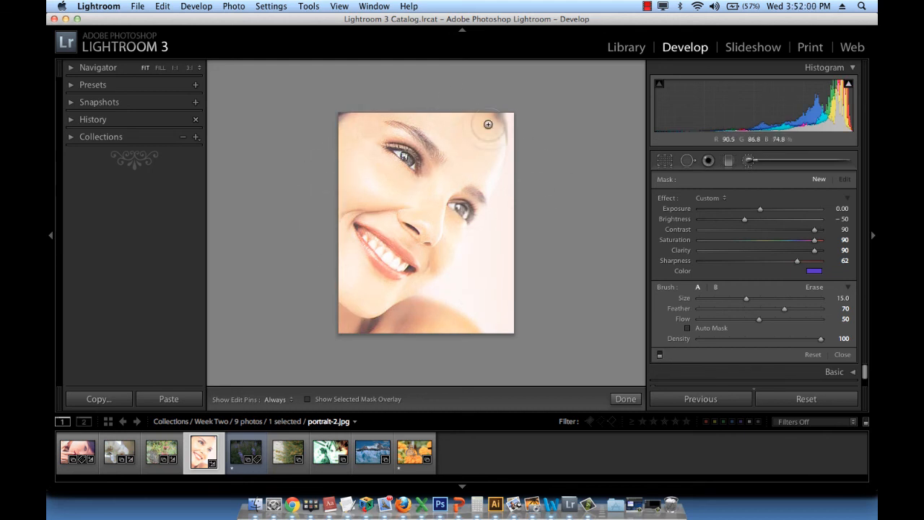
left_click(659, 355)
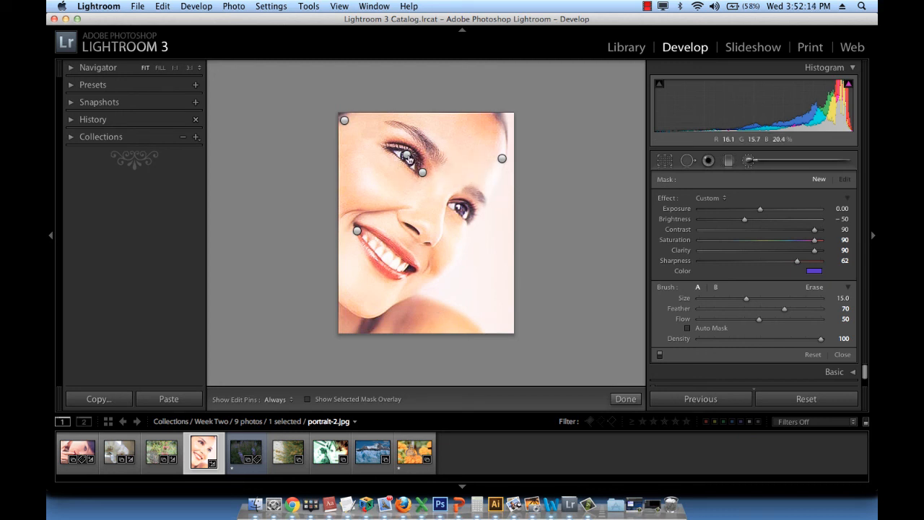
mouse_move(408, 157)
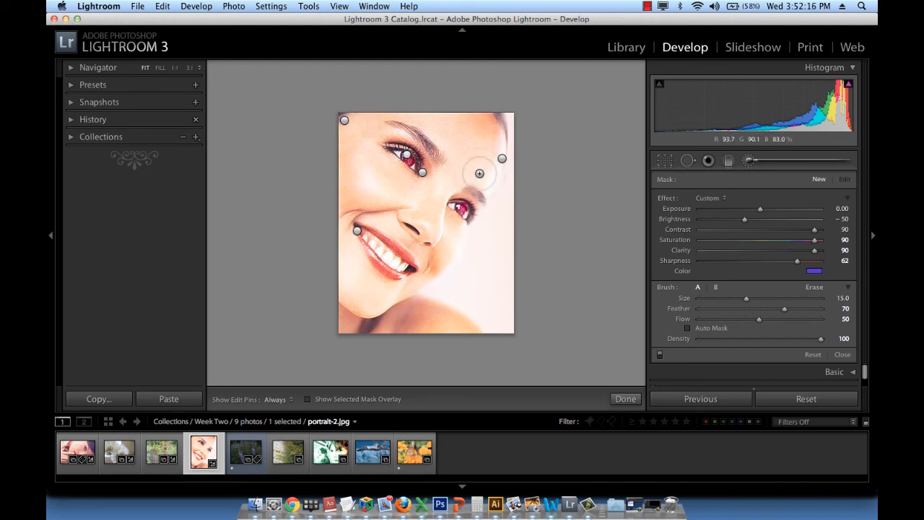
mouse_move(502, 161)
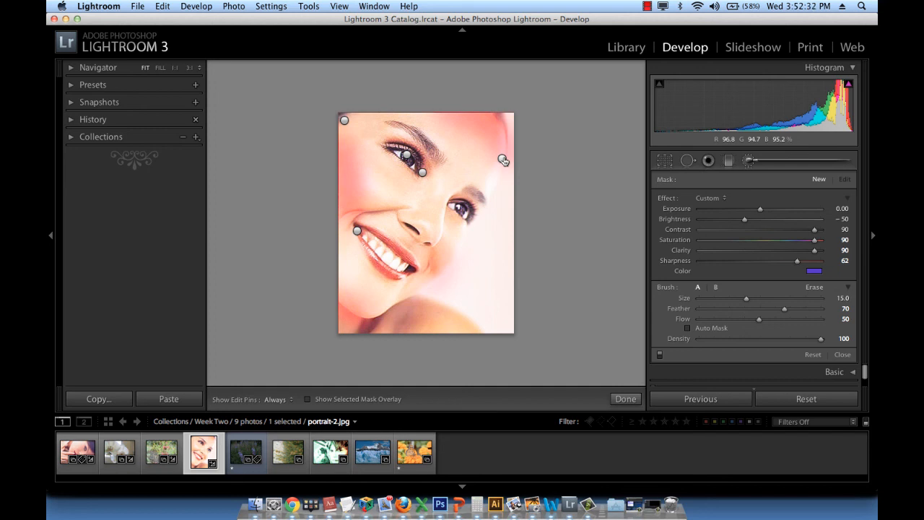
left_click(627, 399)
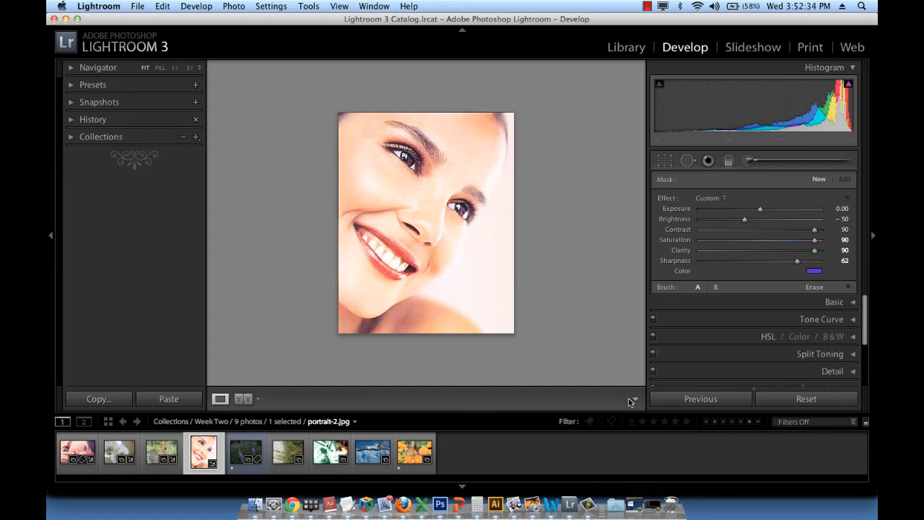